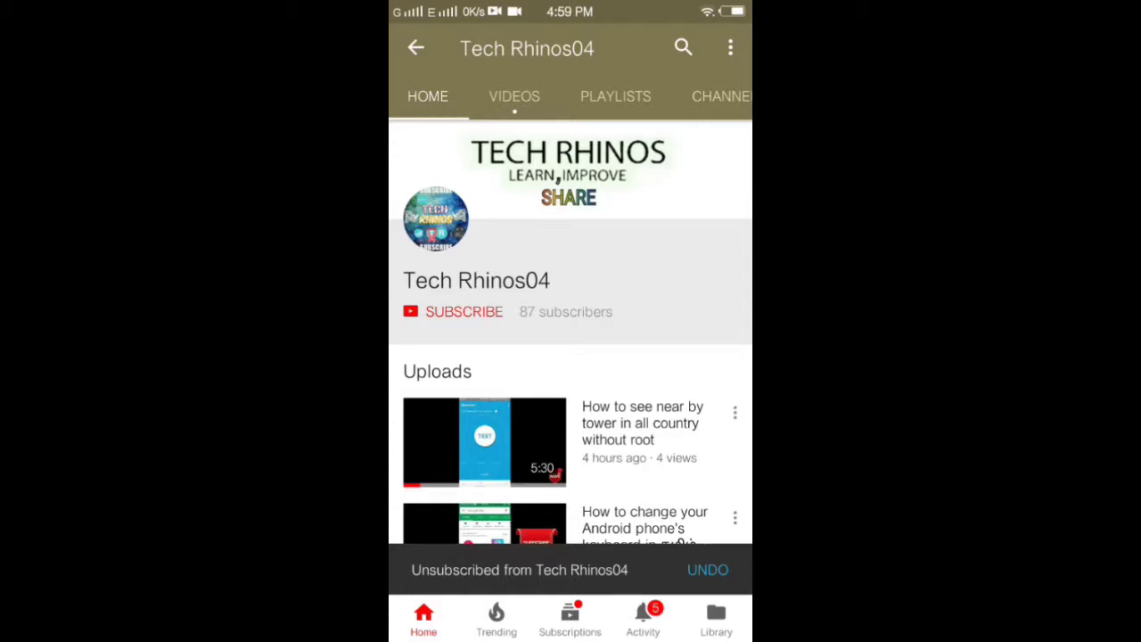
- Subscribe to the Tech Rhinos04 YouTube channel and turn on all notifications with the bell
left_click(463, 311)
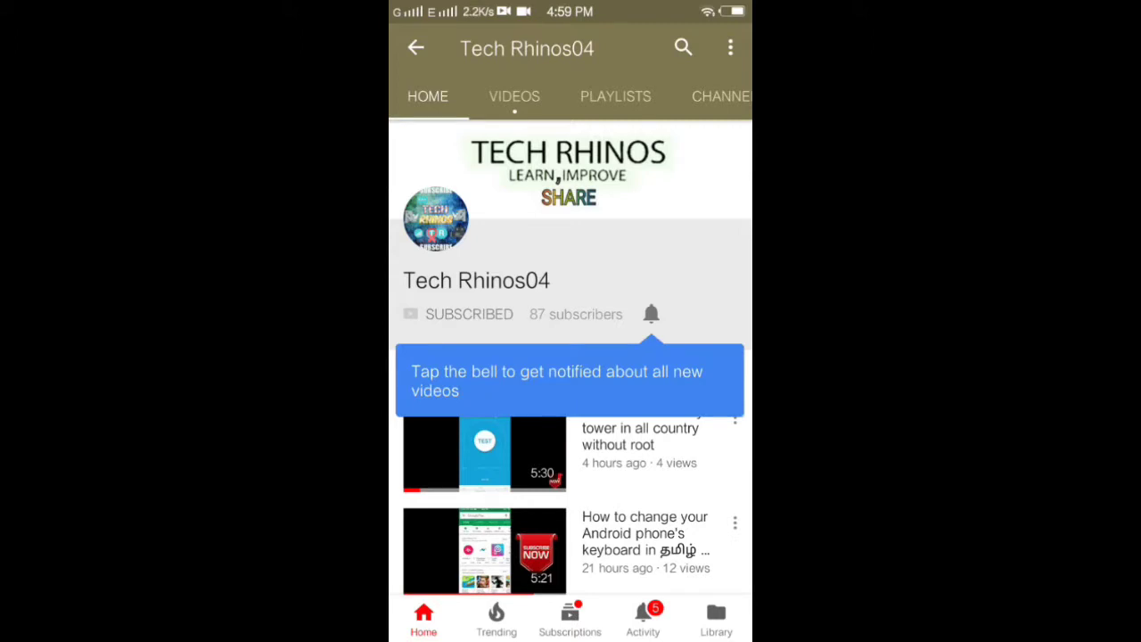
left_click(651, 313)
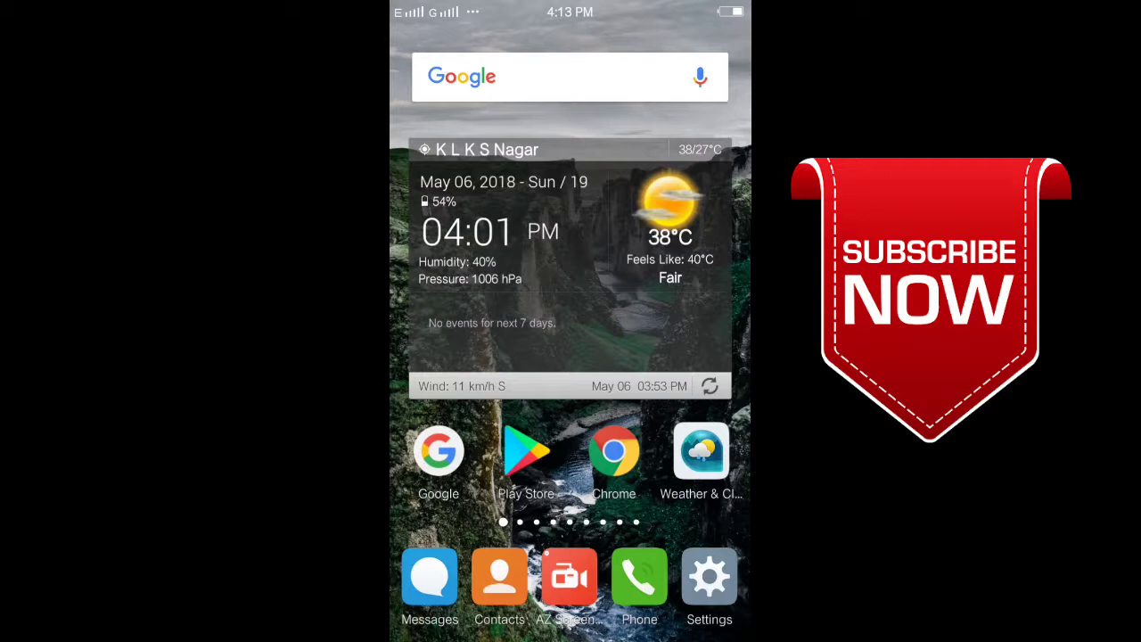
- Swipe to the last home screen page and launch U Launcher Lite
left_click_drag(503, 521, 635, 521)
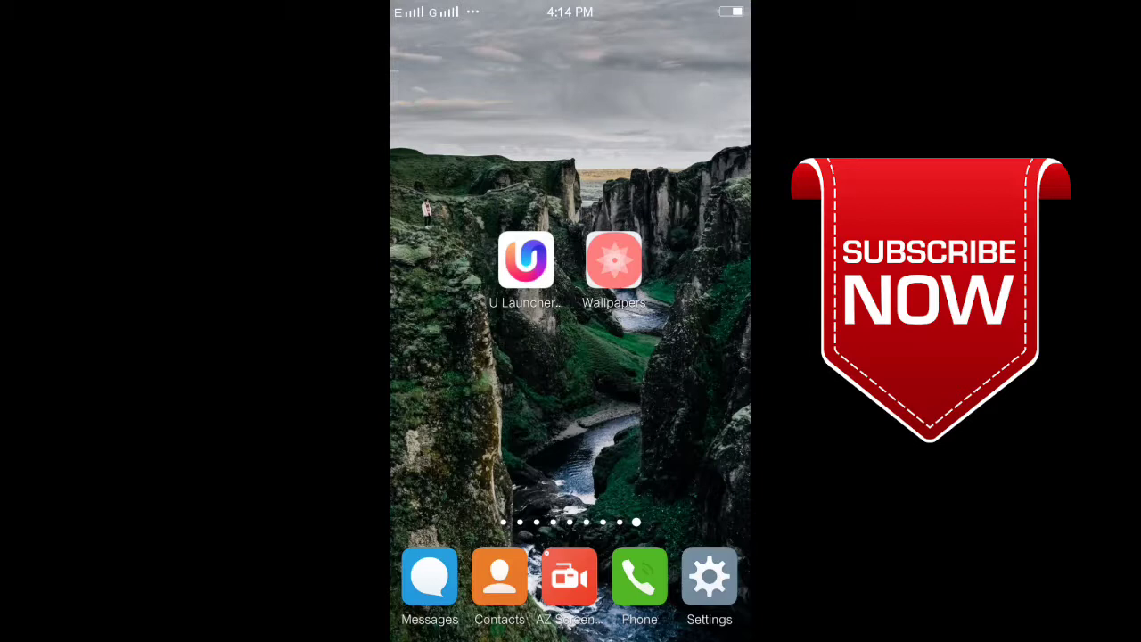
left_click(526, 259)
- Launch U Launcher Lite and open quick settings from the clock-widget page
left_click(526, 260)
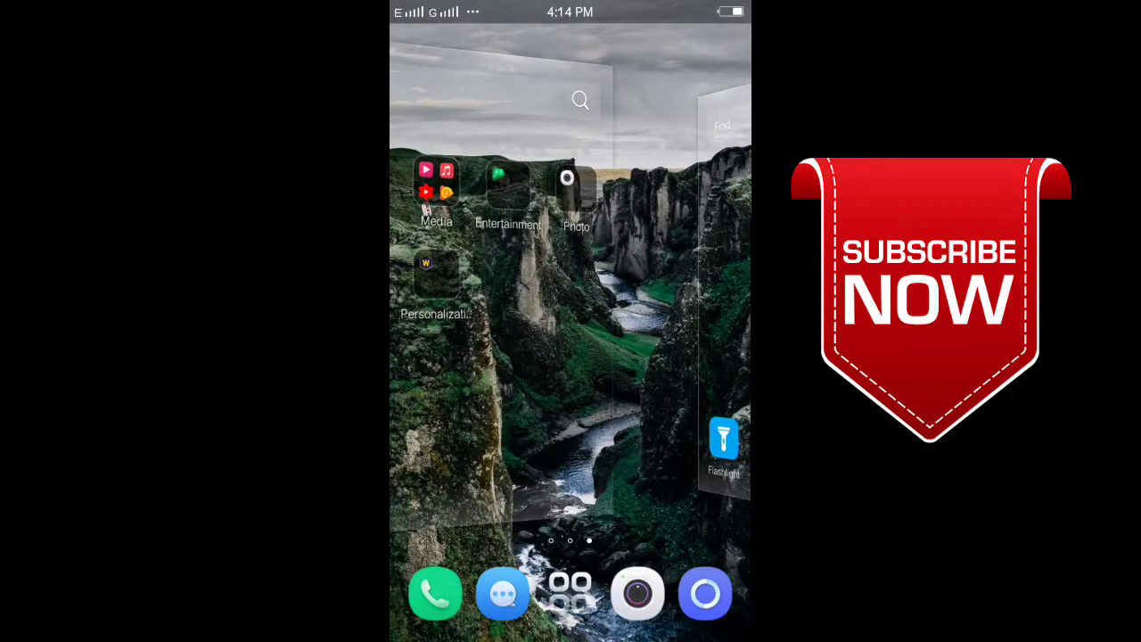
left_click_drag(463, 356, 695, 356)
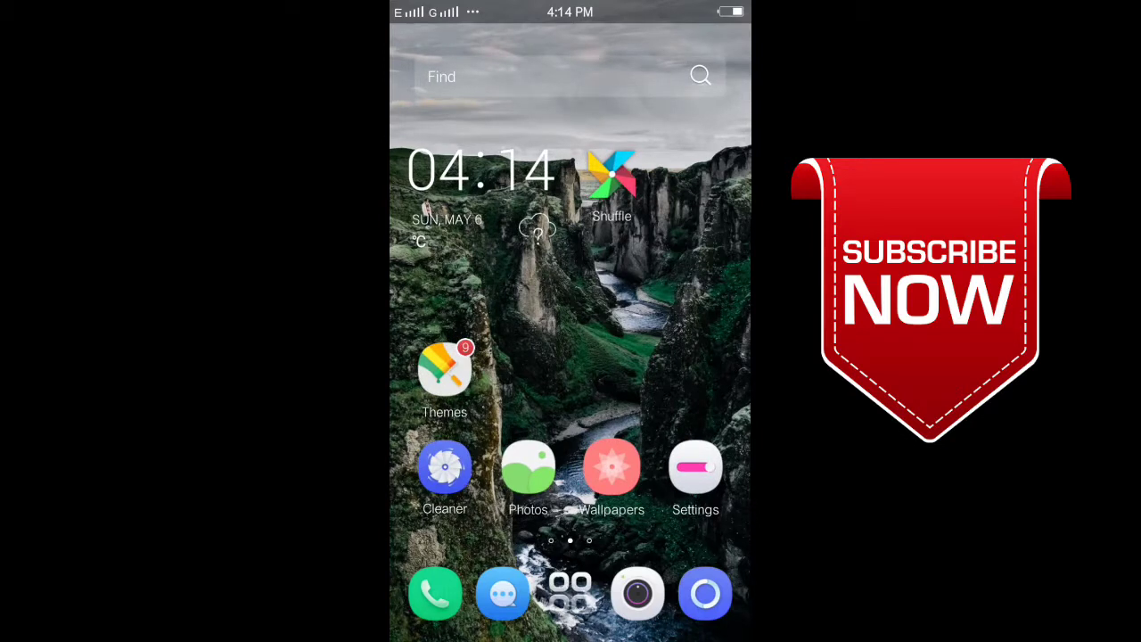
left_click(695, 467)
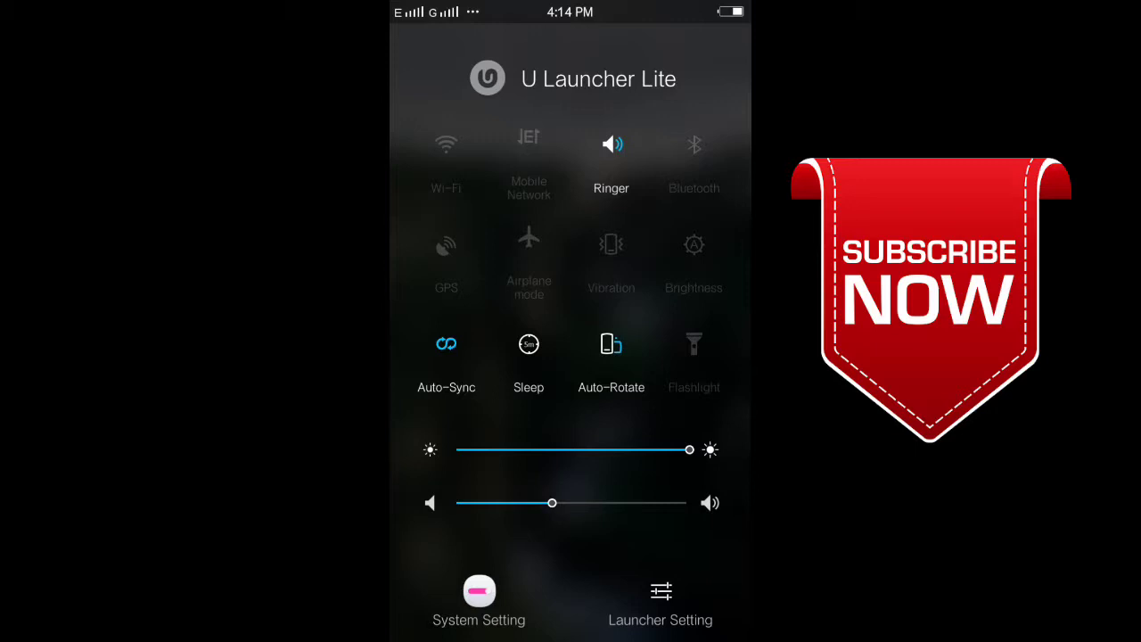
- Set U Launcher Lite as the default home app, ticking 'Use by default for this action'
left_click(660, 599)
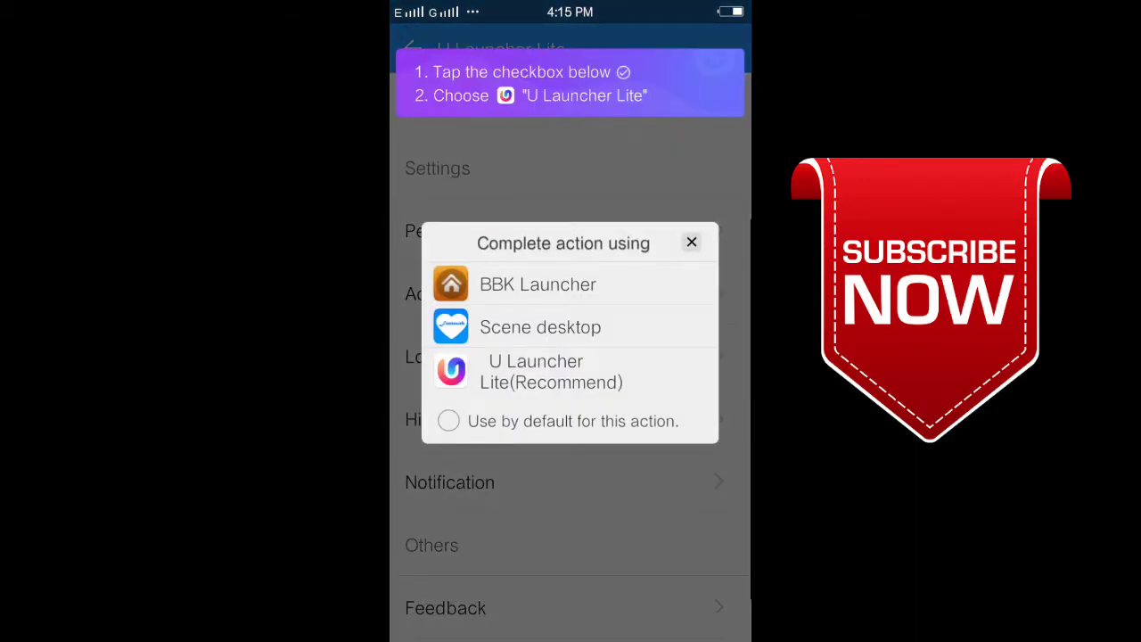
left_click(448, 421)
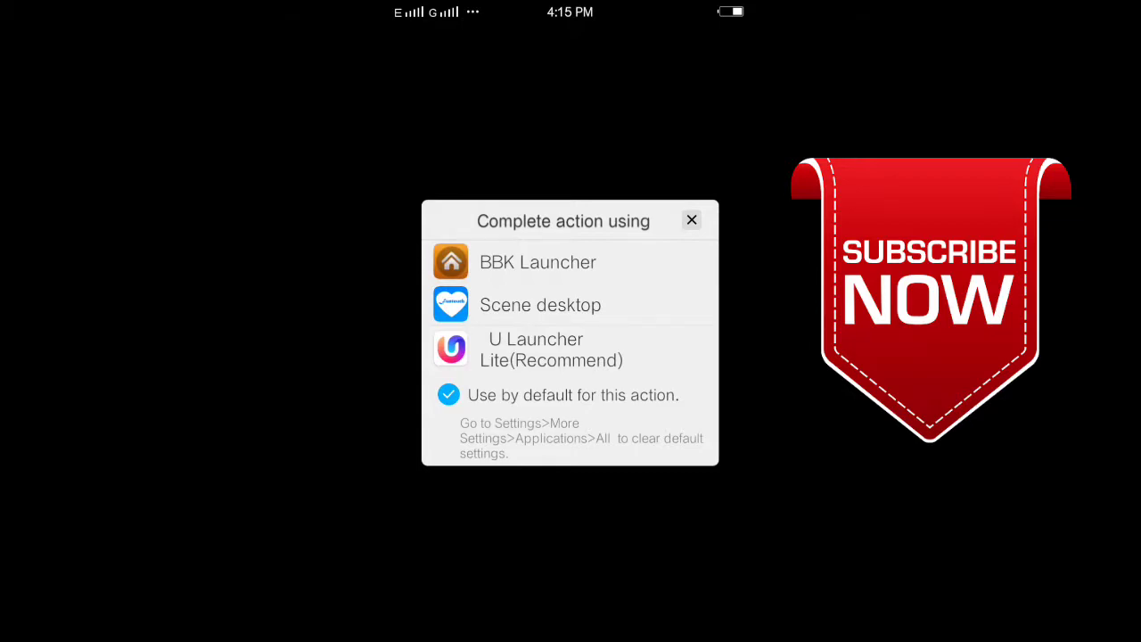
left_click(537, 262)
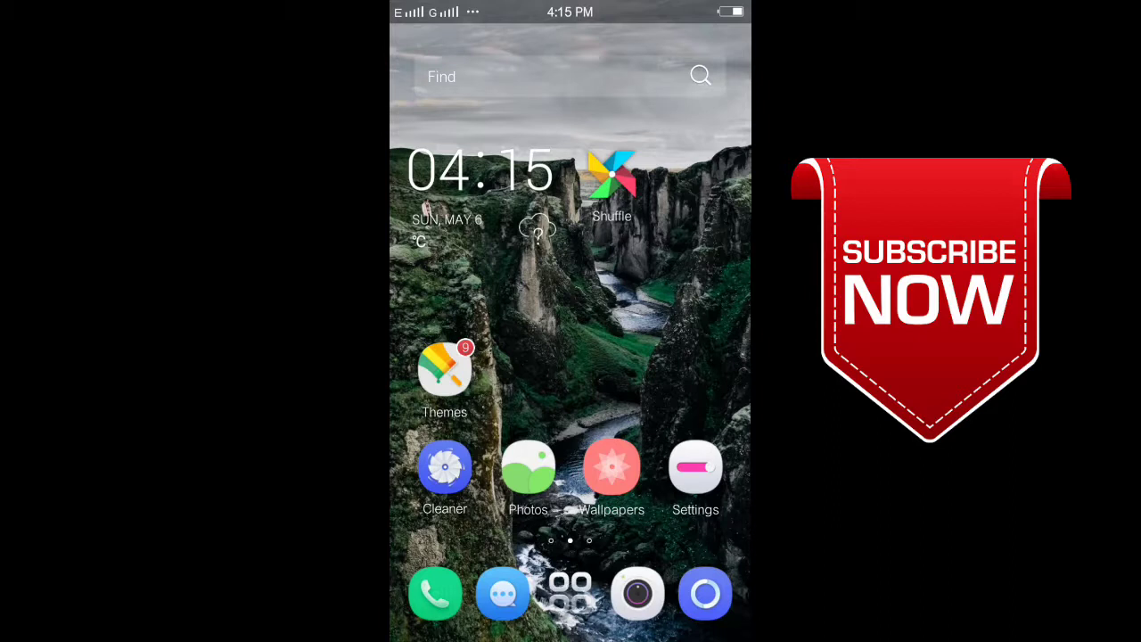
mouse_move(463, 311)
left_mouse_down()
mouse_move(677, 312)
mouse_move(464, 312)
mouse_move(678, 311)
mouse_move(571, 311)
left_mouse_up()
left_click_drag(660, 312, 481, 312)
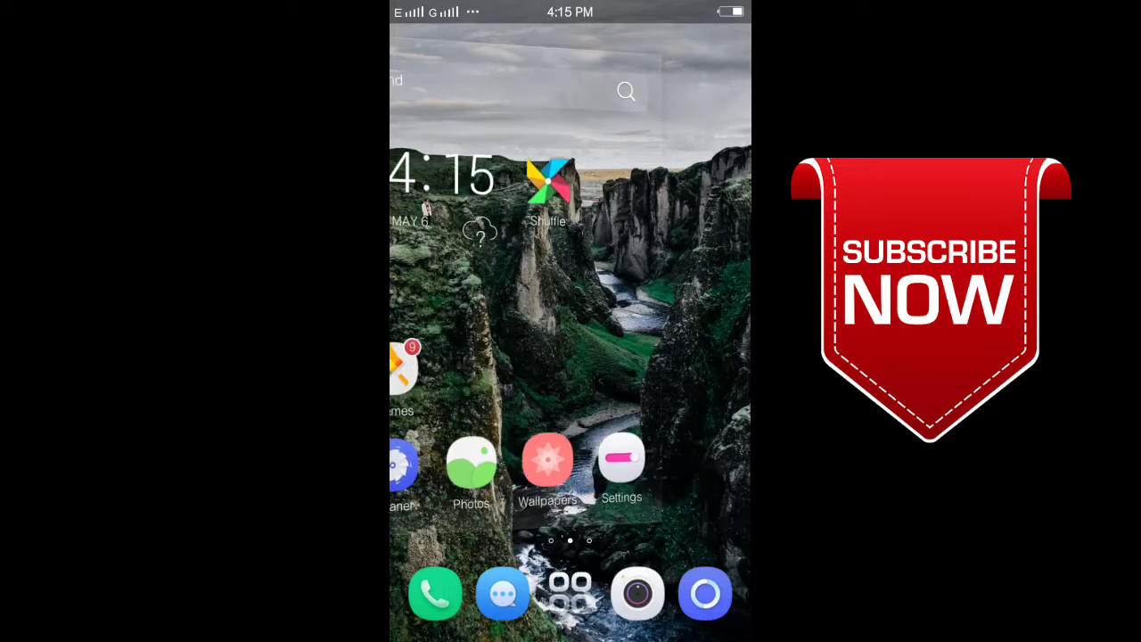
mouse_move(571, 311)
left_mouse_down()
mouse_move(482, 312)
mouse_move(660, 312)
left_mouse_up()
left_click_drag(534, 312, 695, 311)
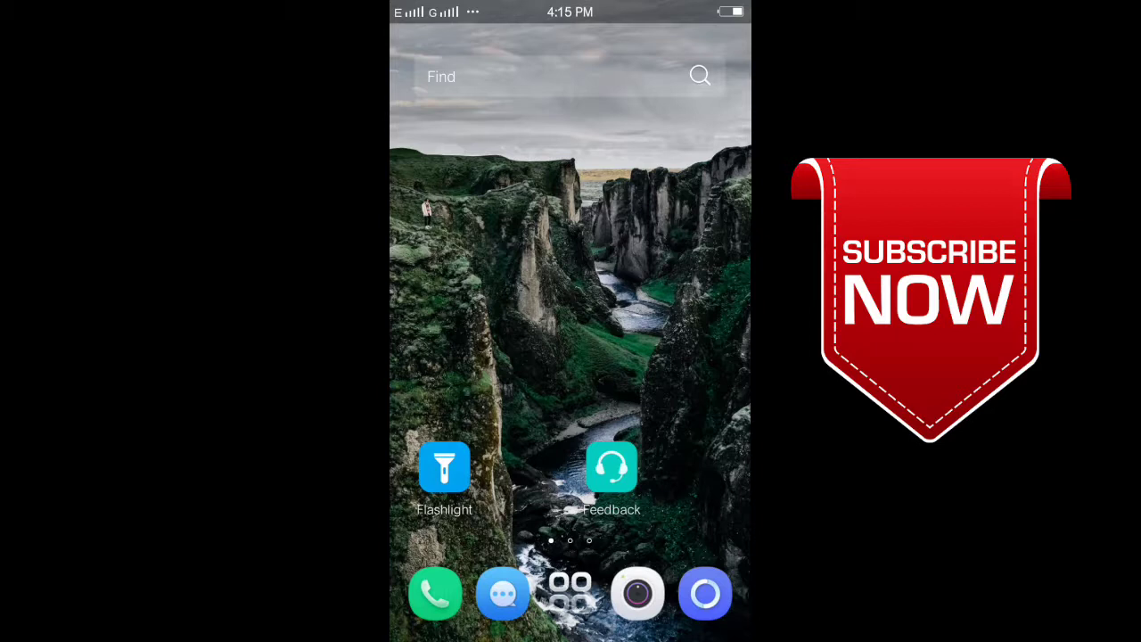
left_click_drag(678, 357, 445, 356)
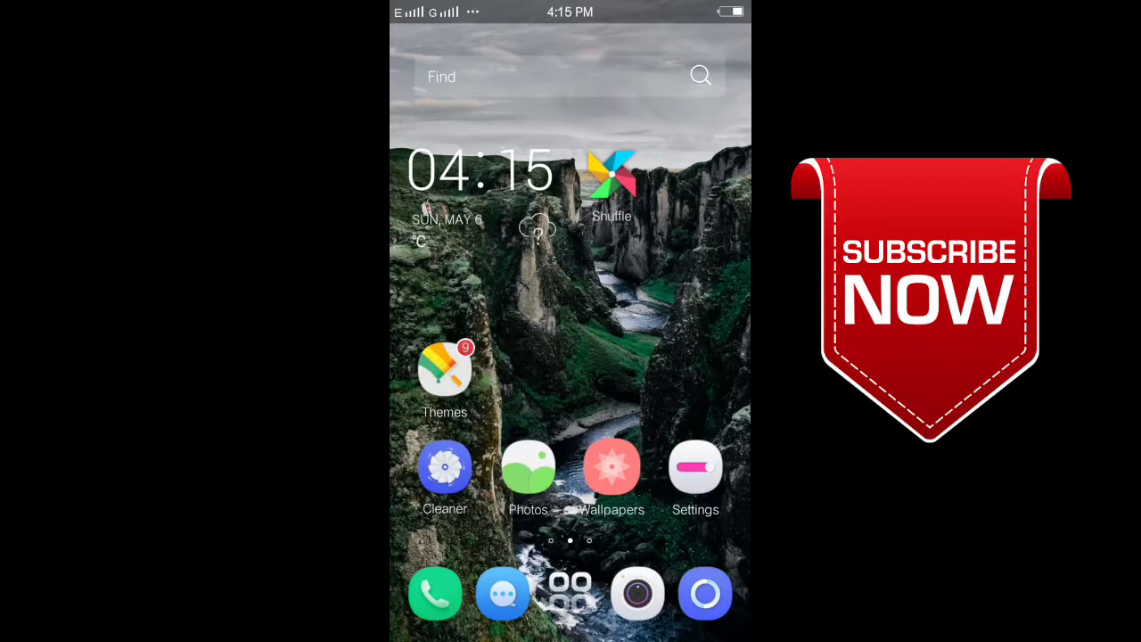
mouse_move(624, 356)
left_mouse_down()
mouse_move(499, 356)
mouse_move(695, 357)
left_mouse_up()
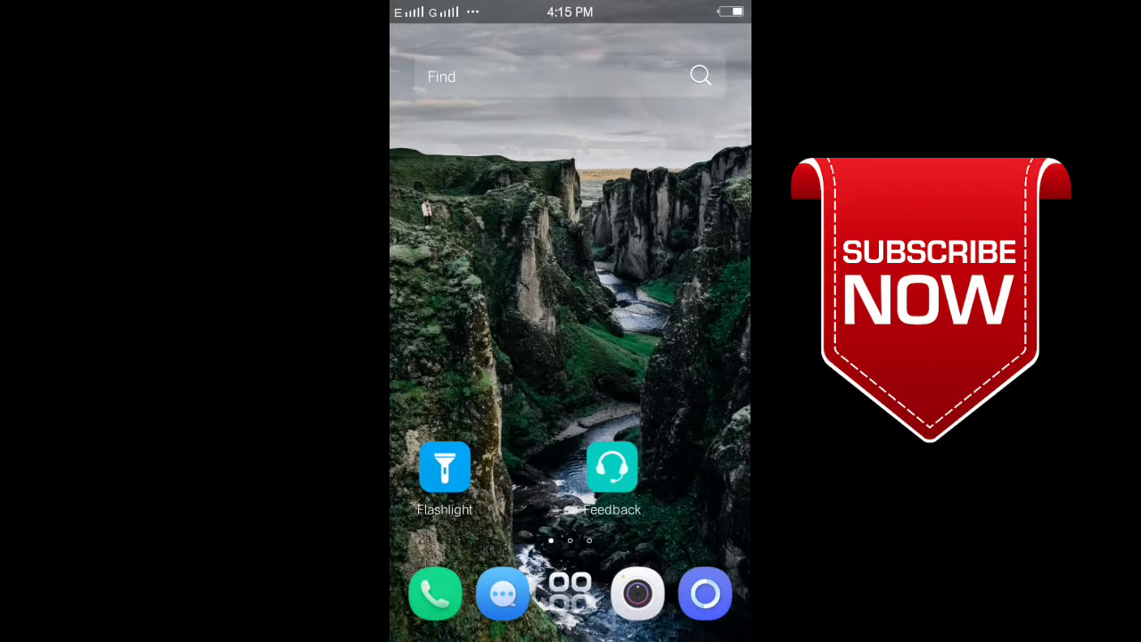
left_click_drag(678, 356, 446, 357)
mouse_move(624, 356)
left_mouse_down()
mouse_move(401, 356)
mouse_move(579, 356)
left_mouse_up()
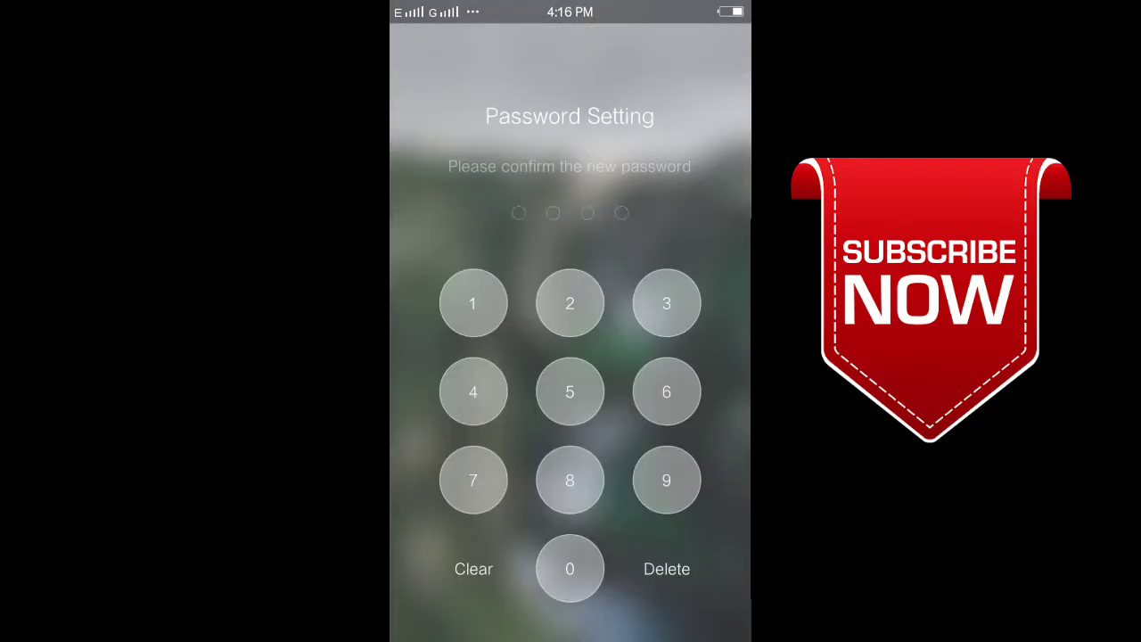
- Confirm the 4-digit password, then scroll the Choose Apps list to pick APKPure and WhatsApp
left_click(473, 303)
left_click(570, 303)
left_click(667, 303)
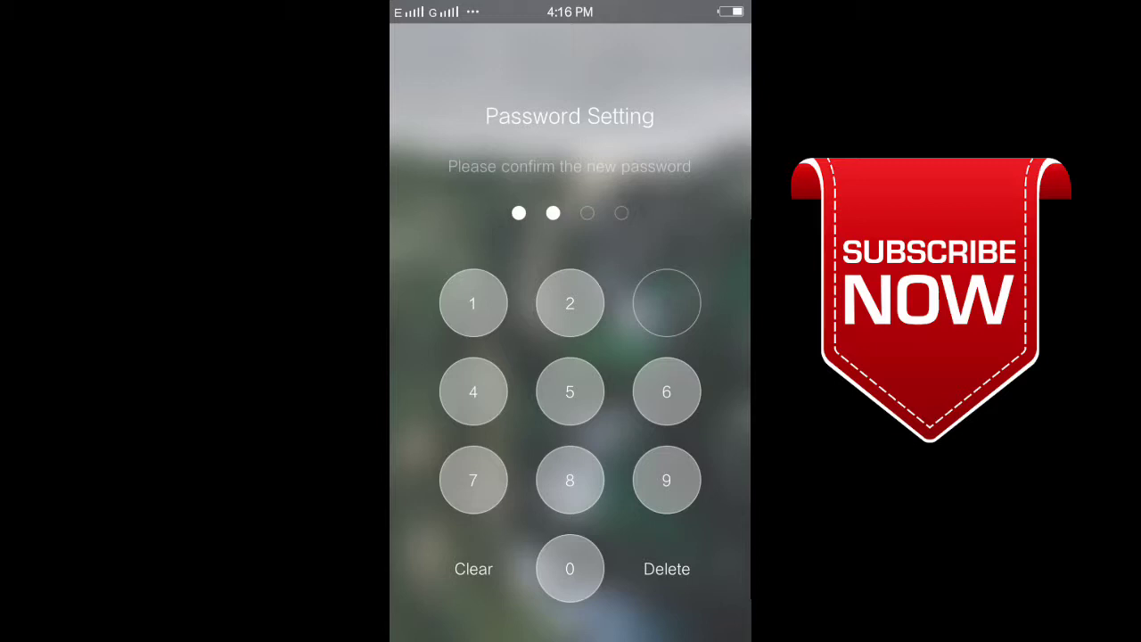
left_click(473, 392)
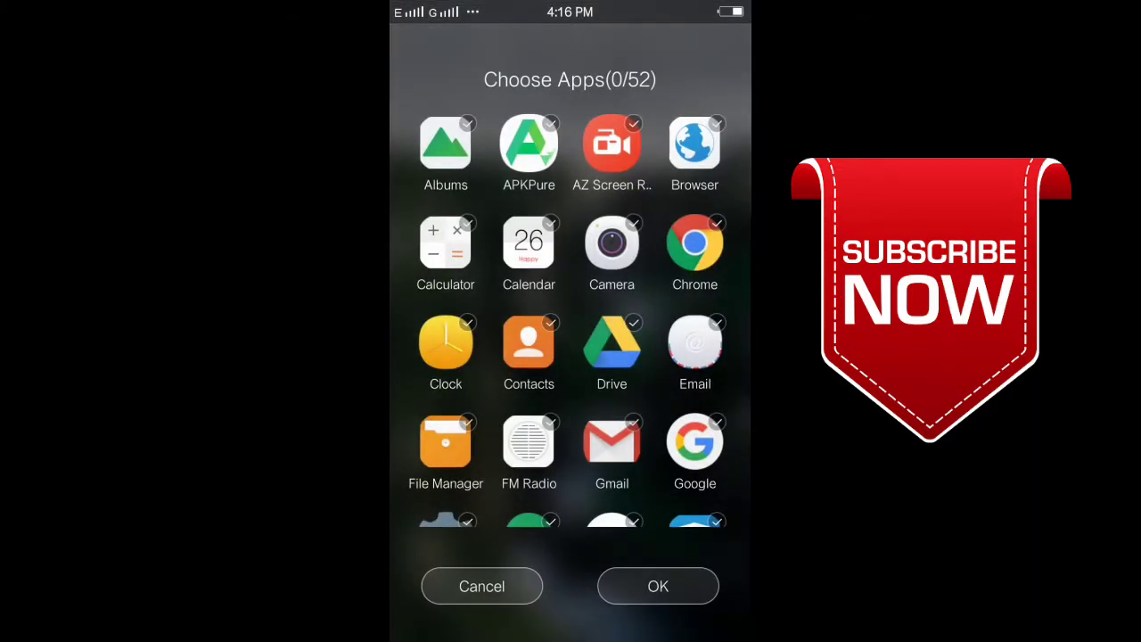
scroll(570, 316, "down", 3)
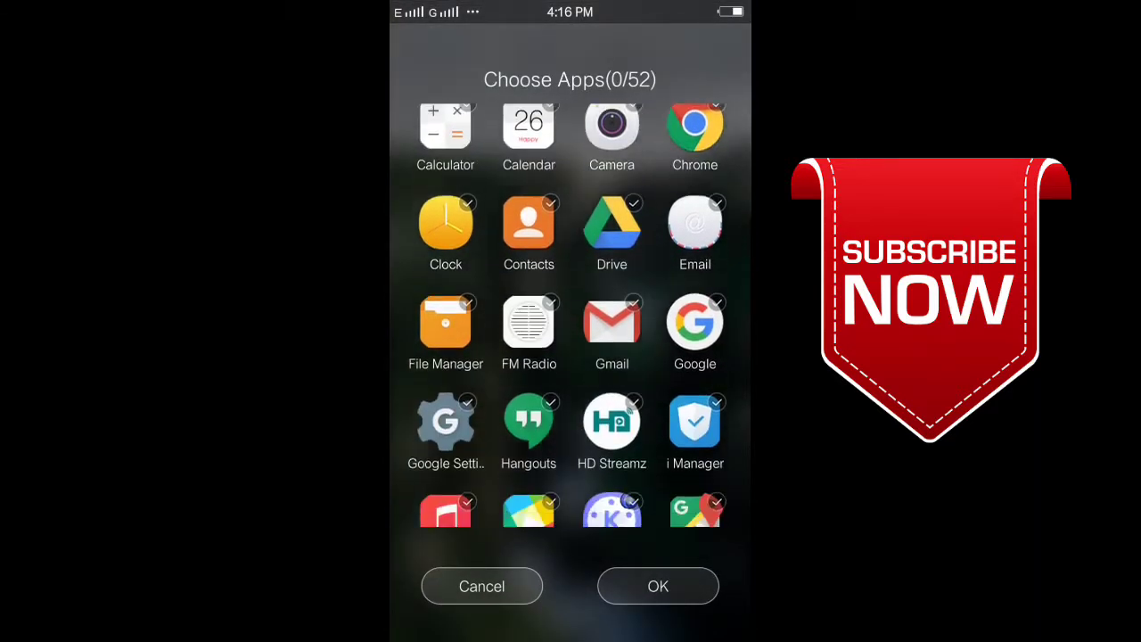
scroll(570, 316, "down", 2)
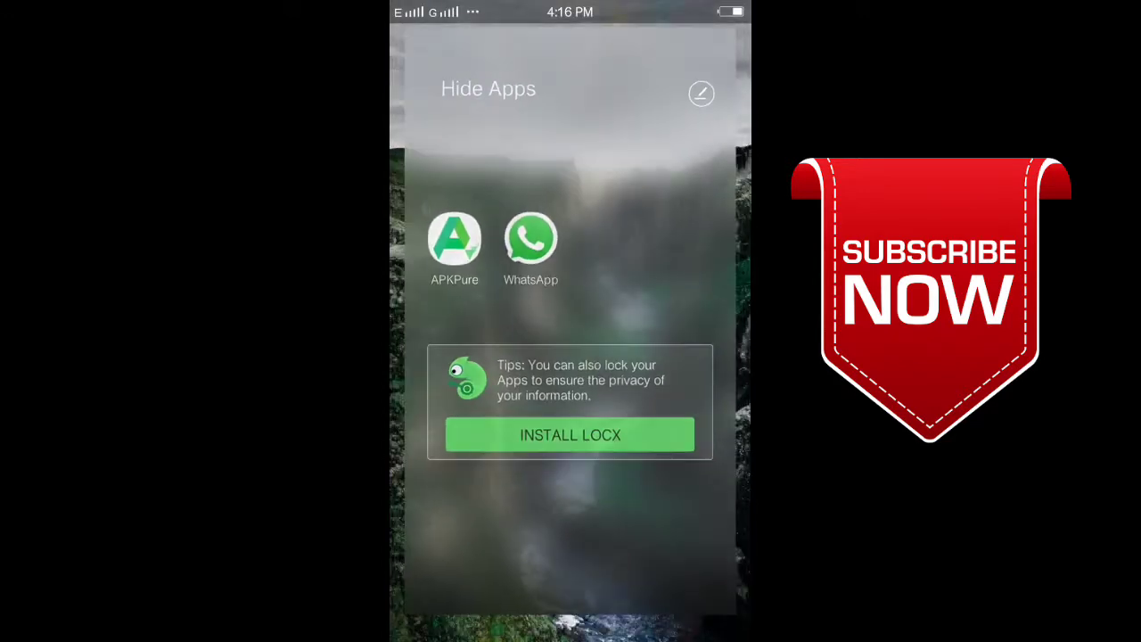
- Scroll through the app drawer to confirm APKPure and WhatsApp no longer appear
left_click_drag(678, 356, 445, 356)
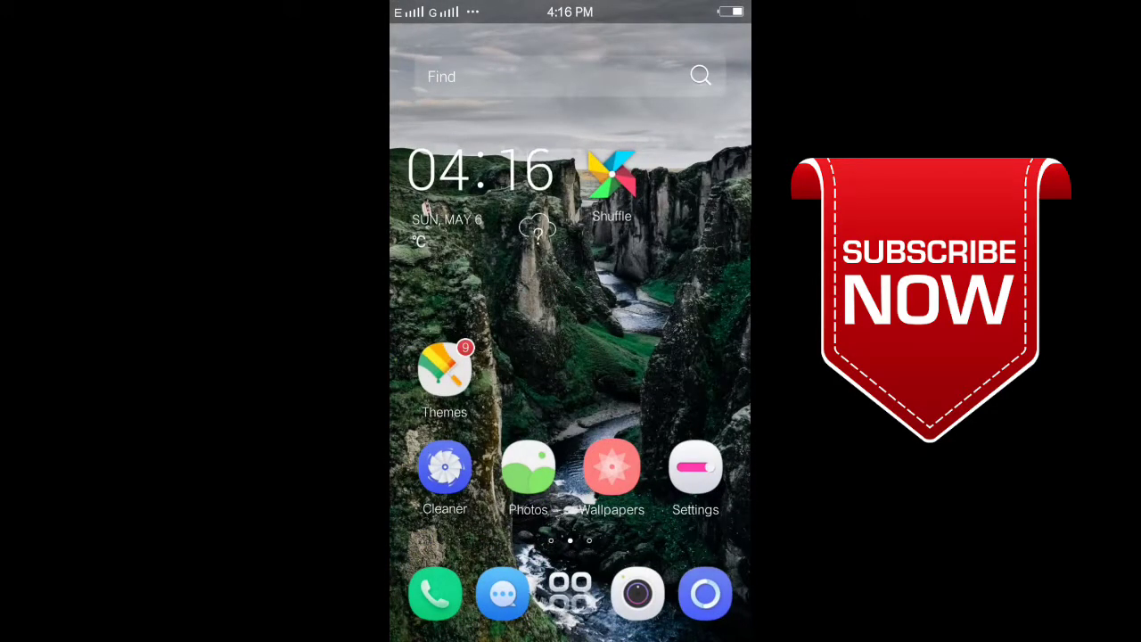
left_click(570, 592)
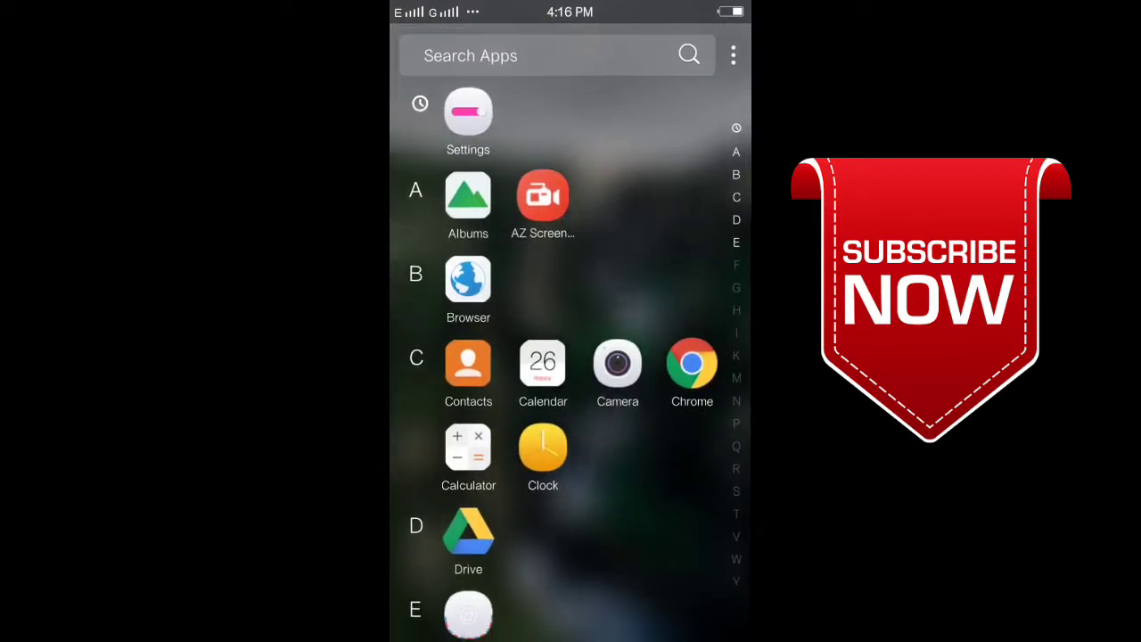
scroll(571, 356, "down", 10)
scroll(571, 357, "down", 10)
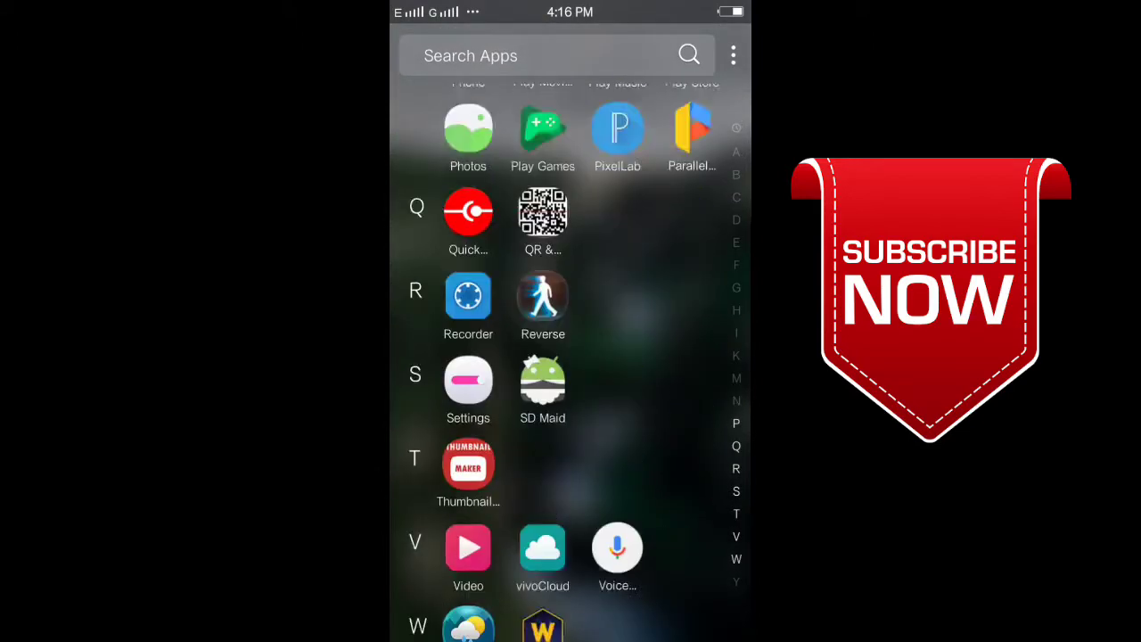
scroll(571, 356, "up", 3)
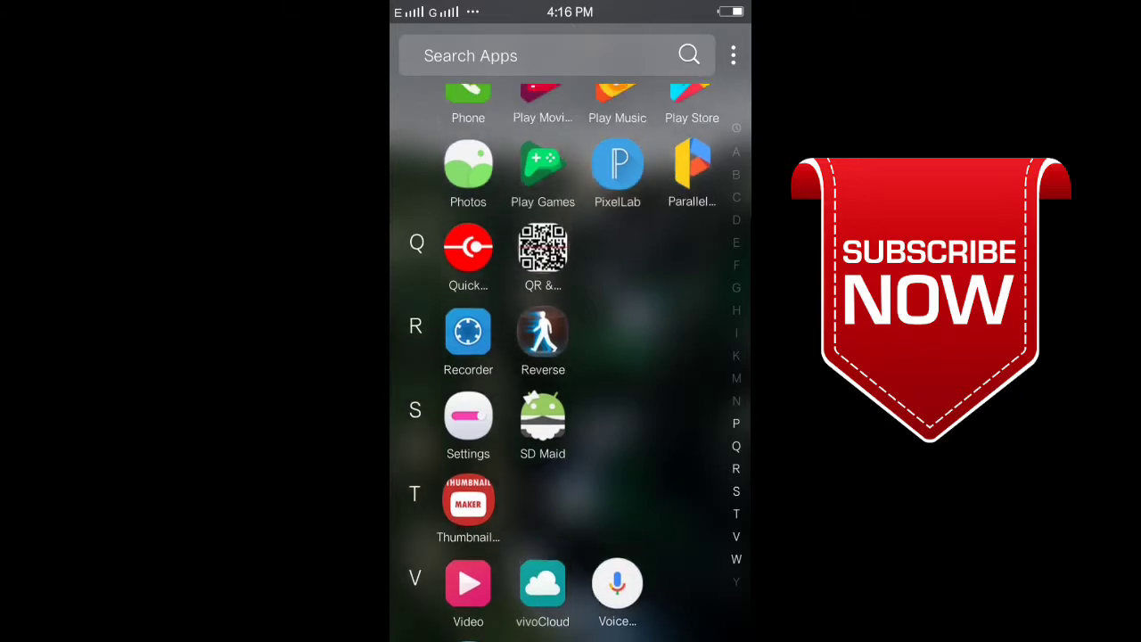
scroll(571, 357, "down", 3)
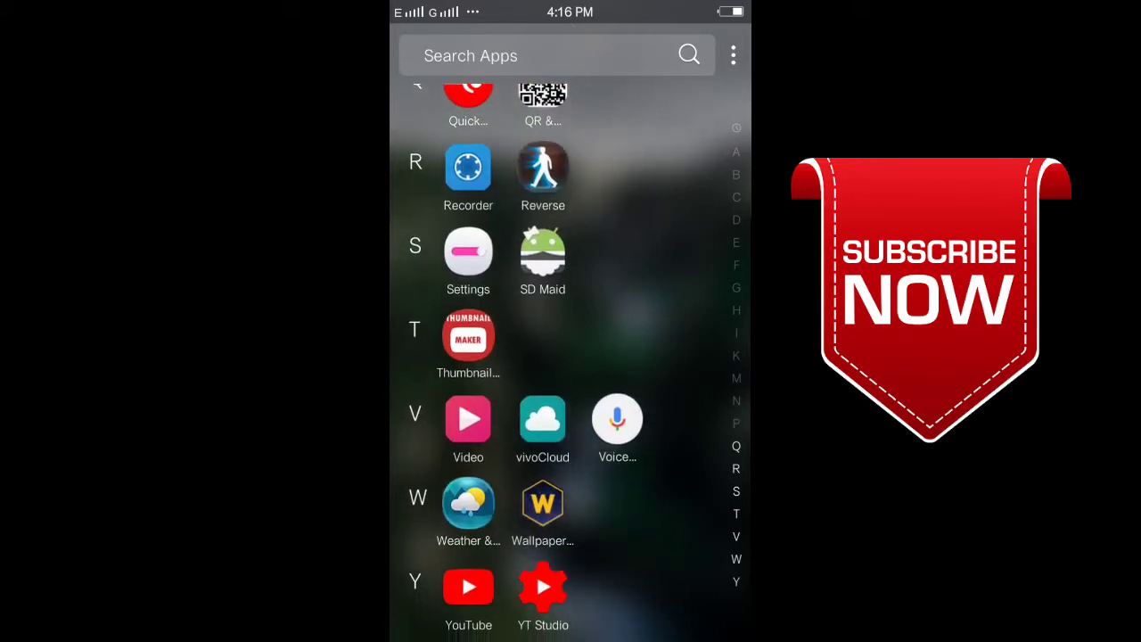
scroll(571, 357, "up", 15)
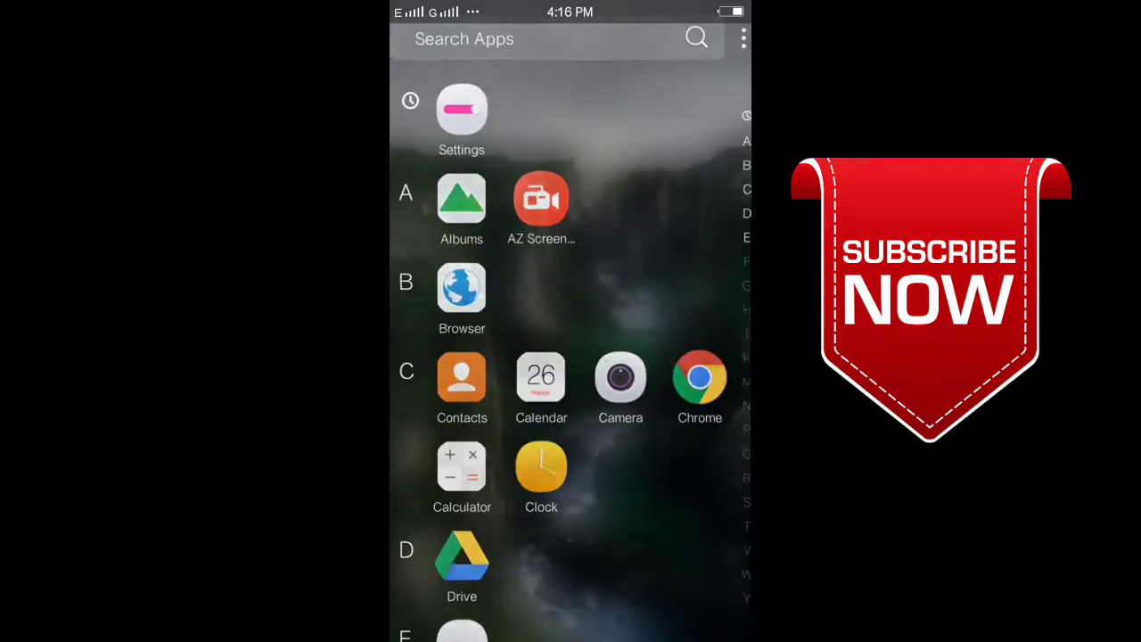
- Return to the first home page and swipe up to reveal the Hide Apps panel
key("Escape")
mouse_move(445, 356)
left_mouse_down()
mouse_move(713, 356)
mouse_move(445, 356)
left_mouse_up()
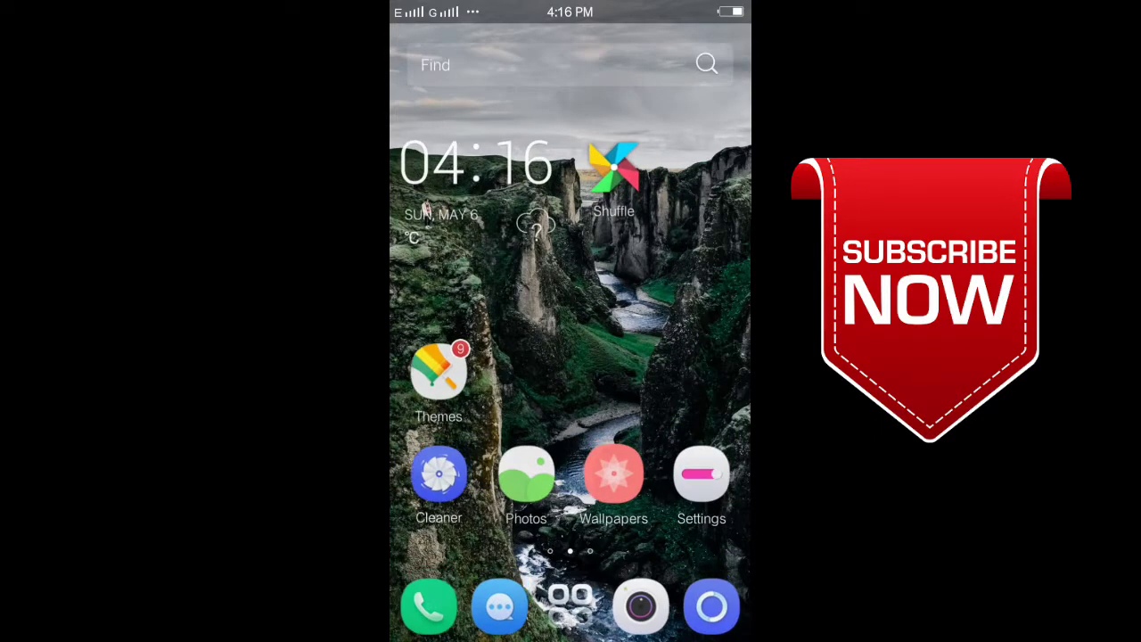
left_click_drag(570, 356, 571, 178)
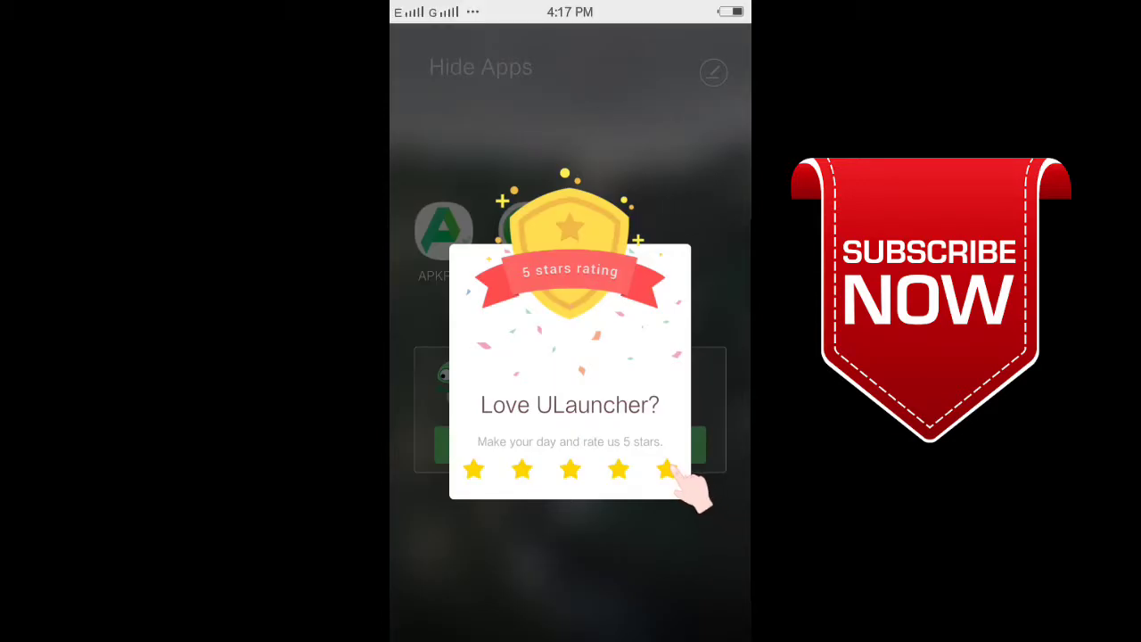
- Dismiss the rating prompt, unhide WhatsApp leaving only APKPure hidden, and return home
key("Escape")
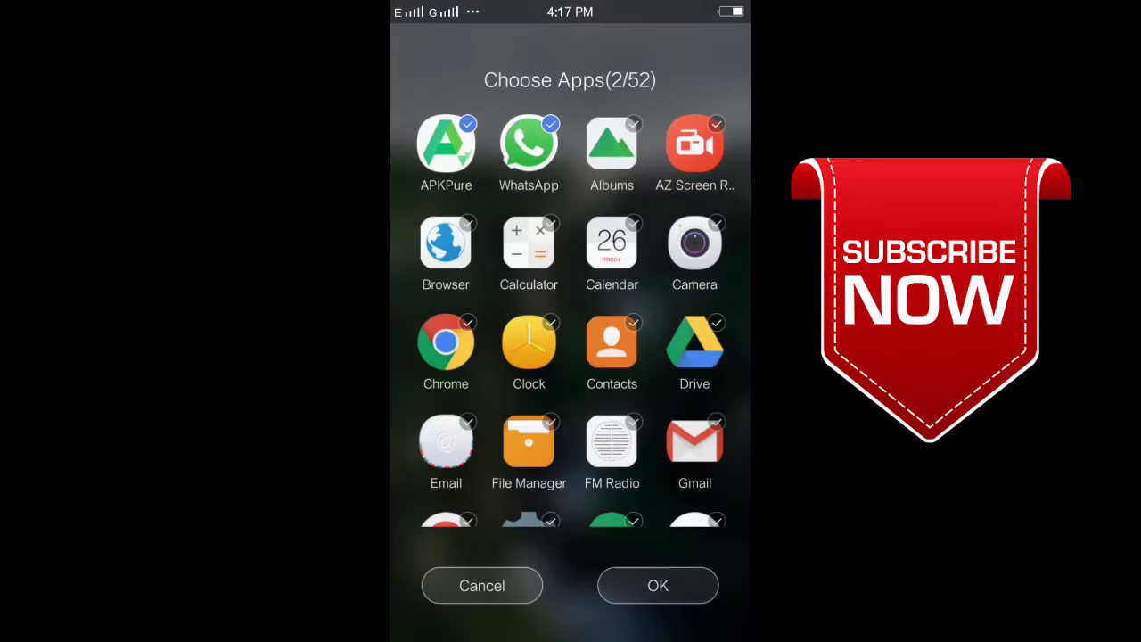
left_click(658, 586)
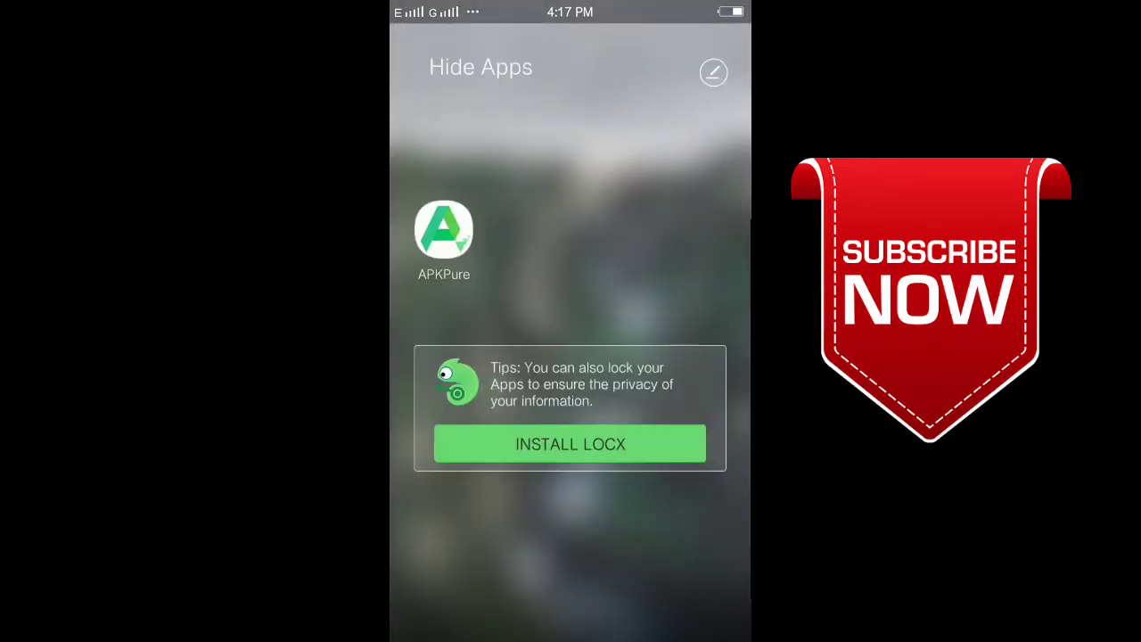
key("Escape")
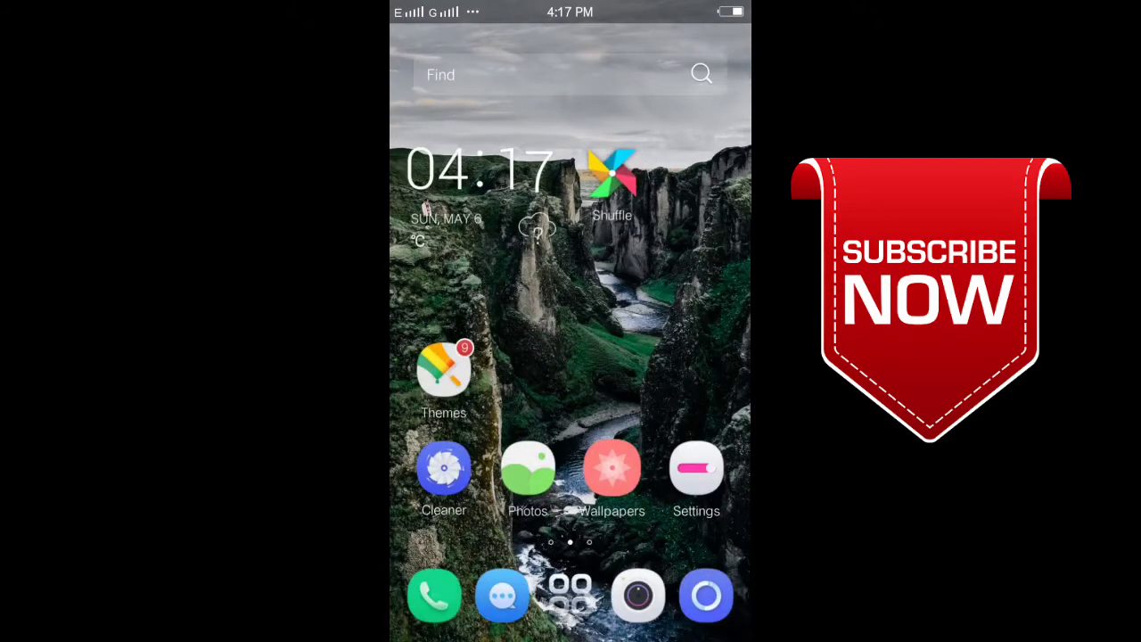
left_click(571, 592)
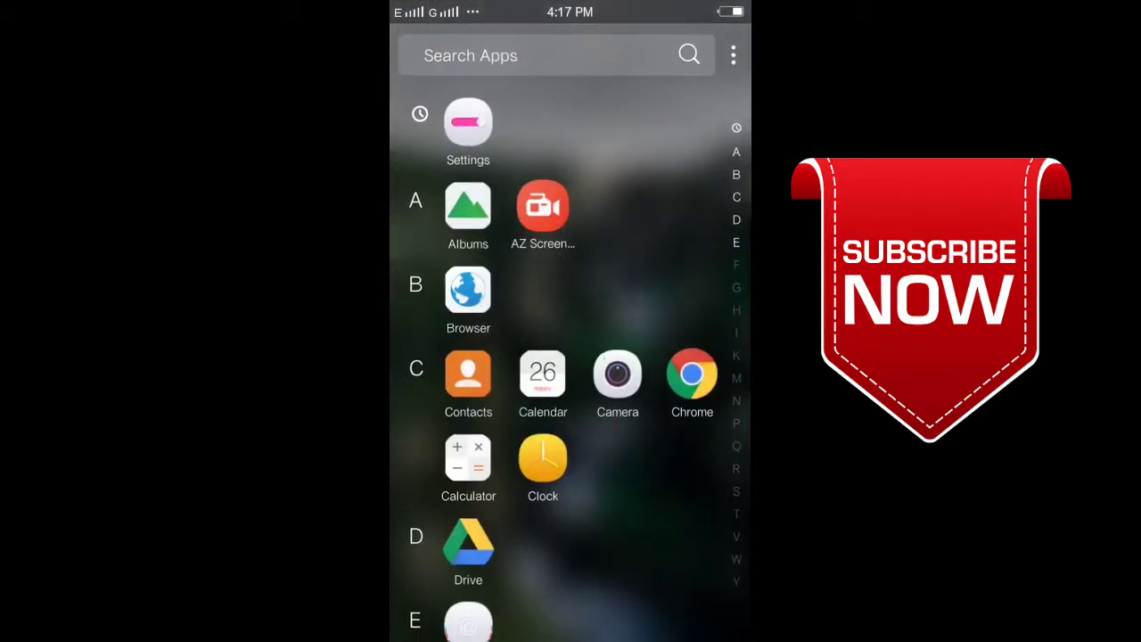
scroll(563, 365, "down", 10)
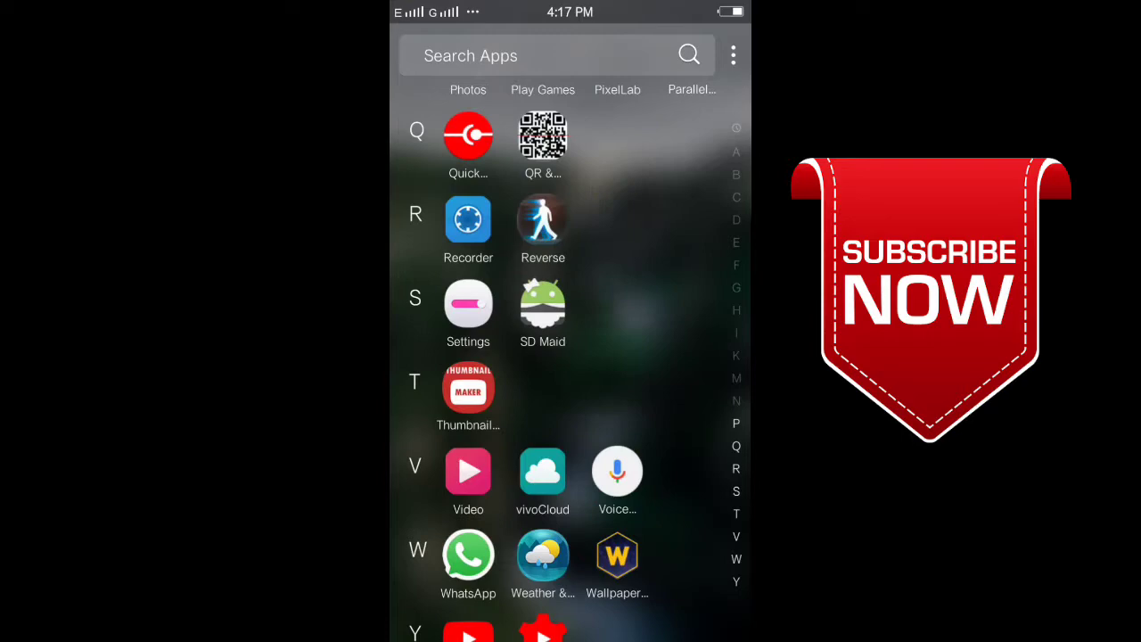
key("Escape")
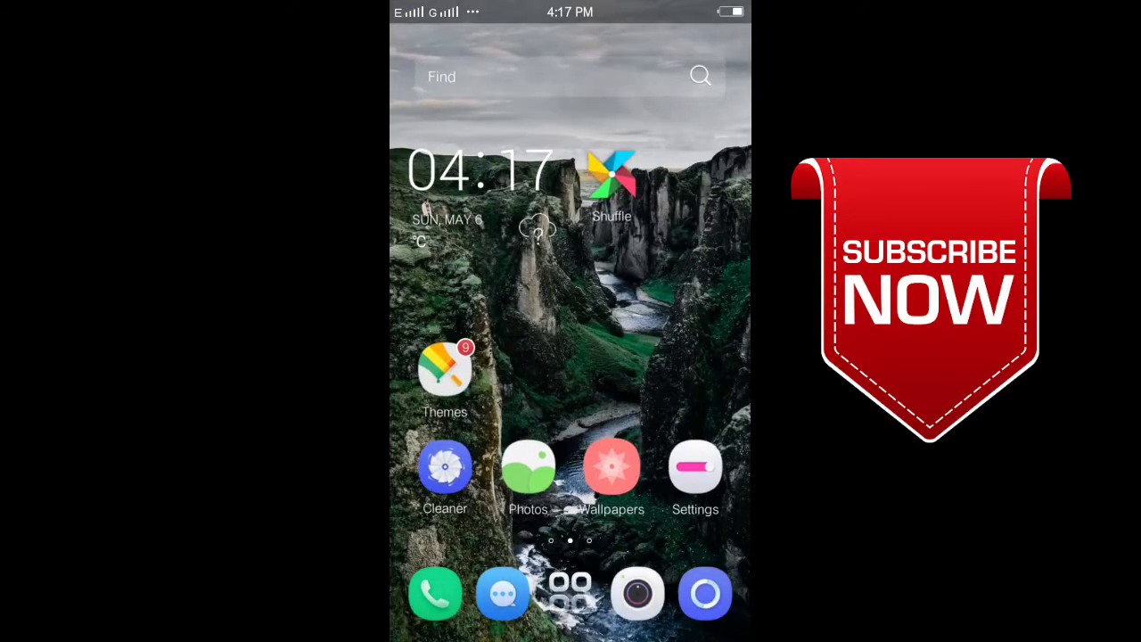
left_click_drag(678, 357, 481, 356)
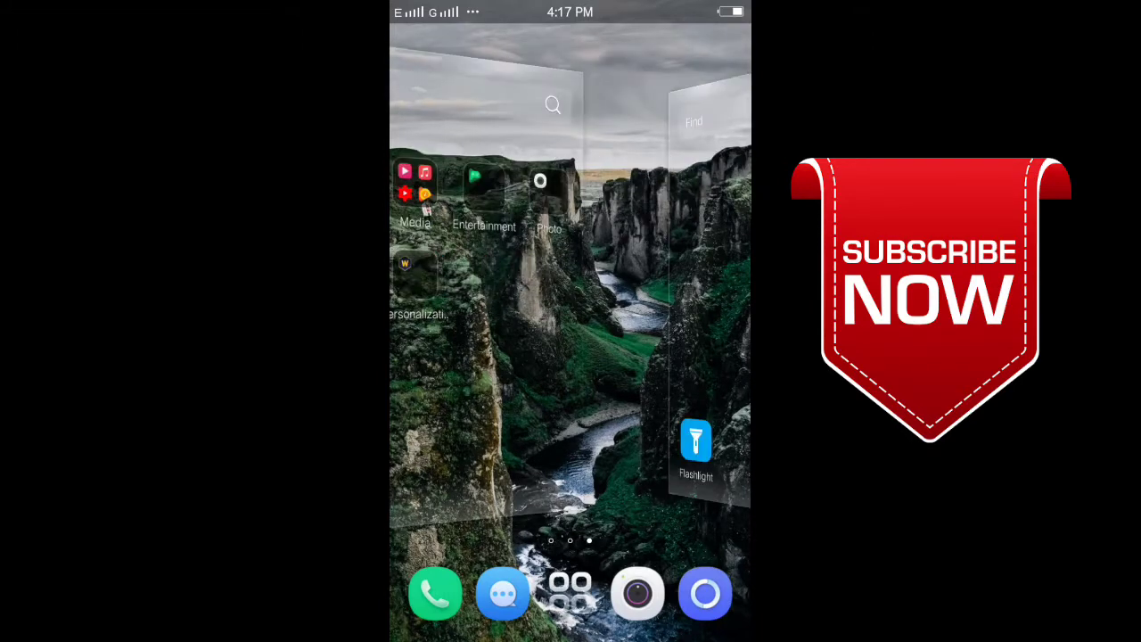
mouse_move(570, 357)
left_mouse_down()
mouse_move(650, 356)
mouse_move(445, 356)
left_mouse_up()
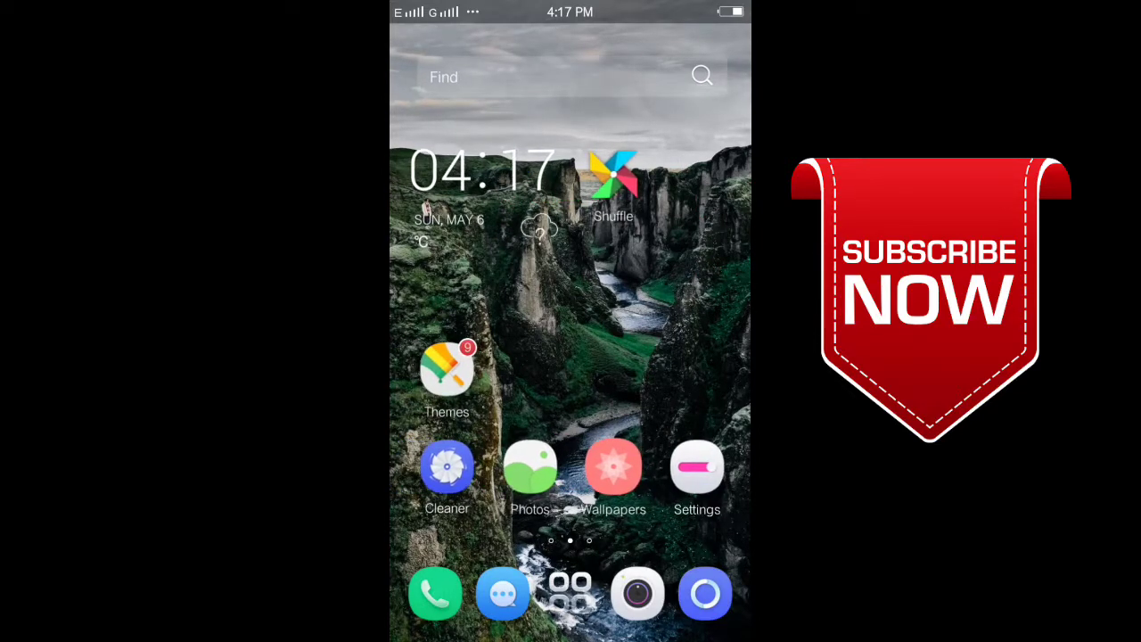
mouse_move(624, 356)
left_mouse_down()
mouse_move(535, 356)
mouse_move(624, 357)
left_mouse_up()
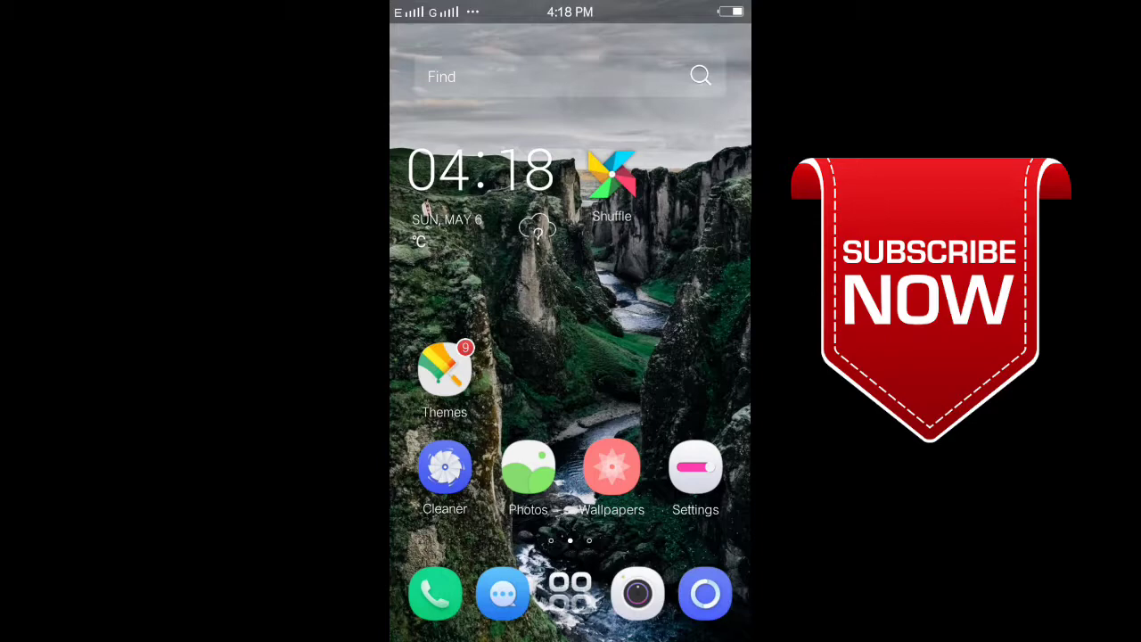
- From Launcher Setting, set BBK Launcher as the permanent default home app
left_click_drag(570, 268, 570, 490)
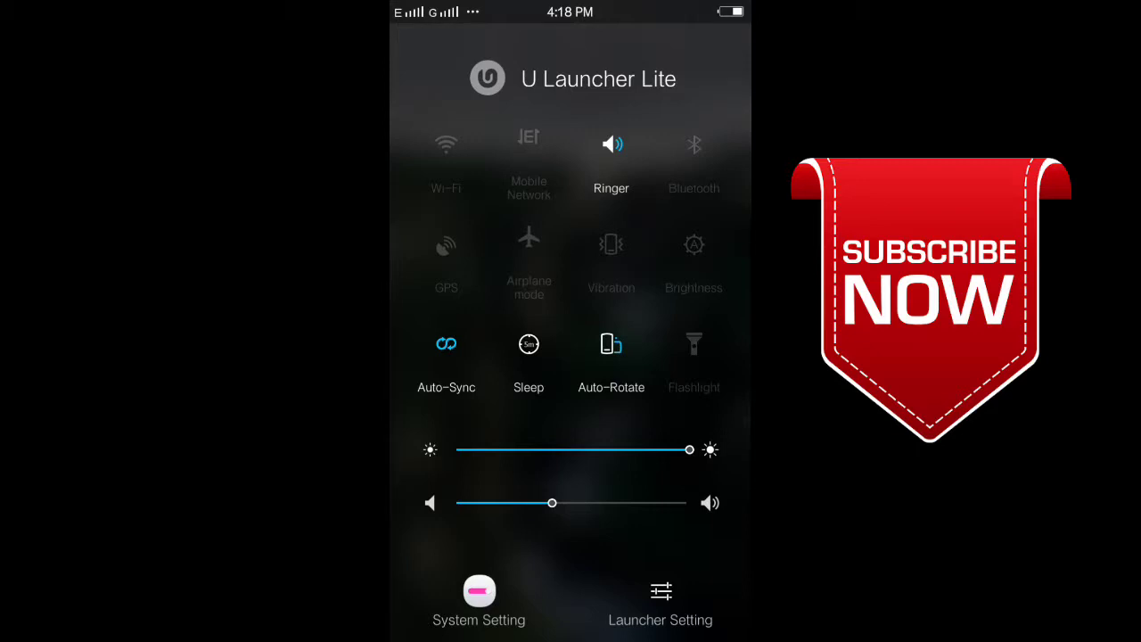
left_click(661, 606)
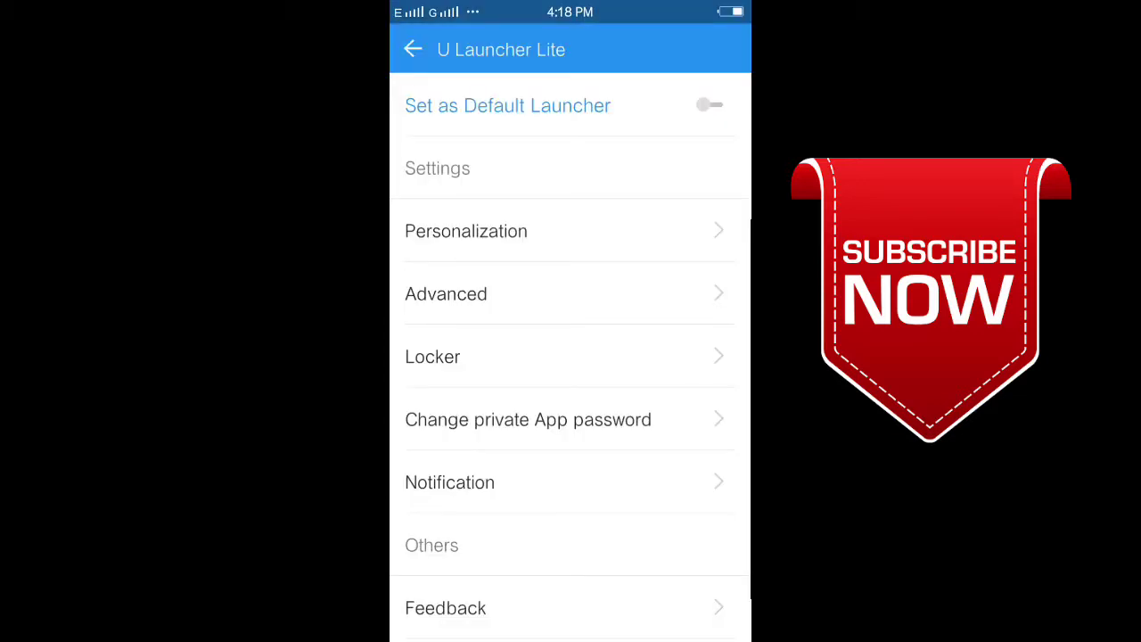
left_click(709, 105)
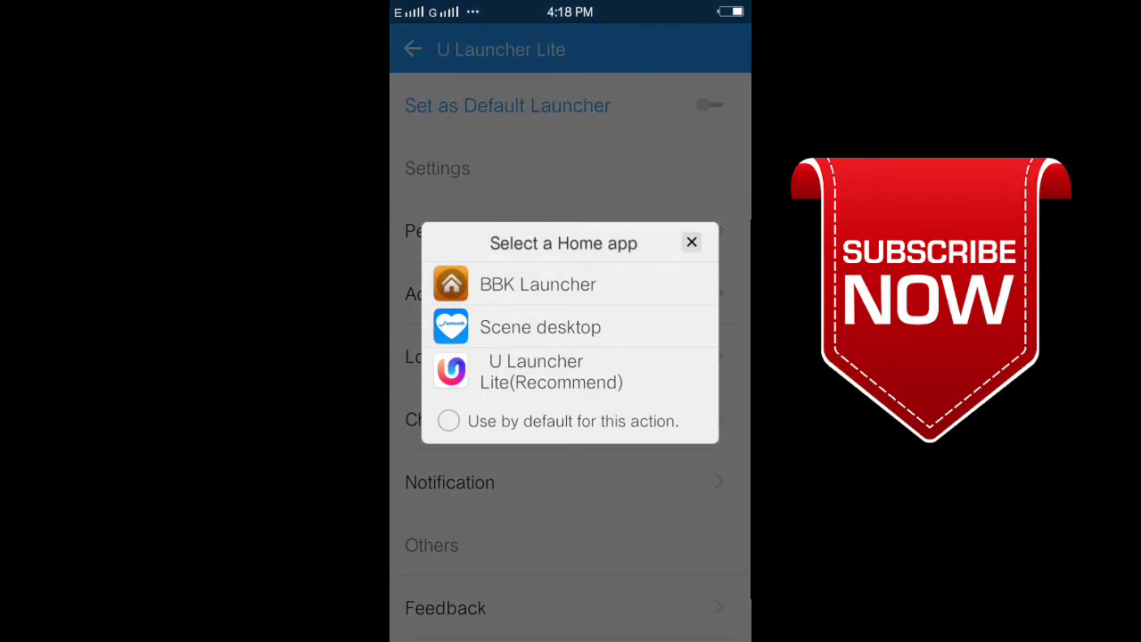
left_click(448, 421)
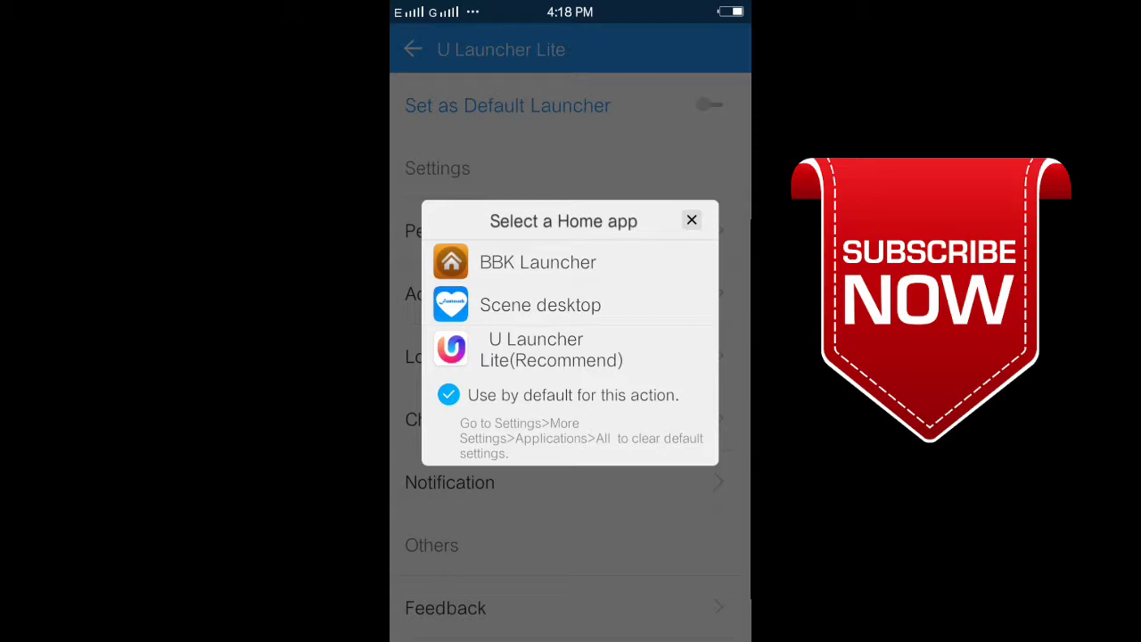
left_click(537, 262)
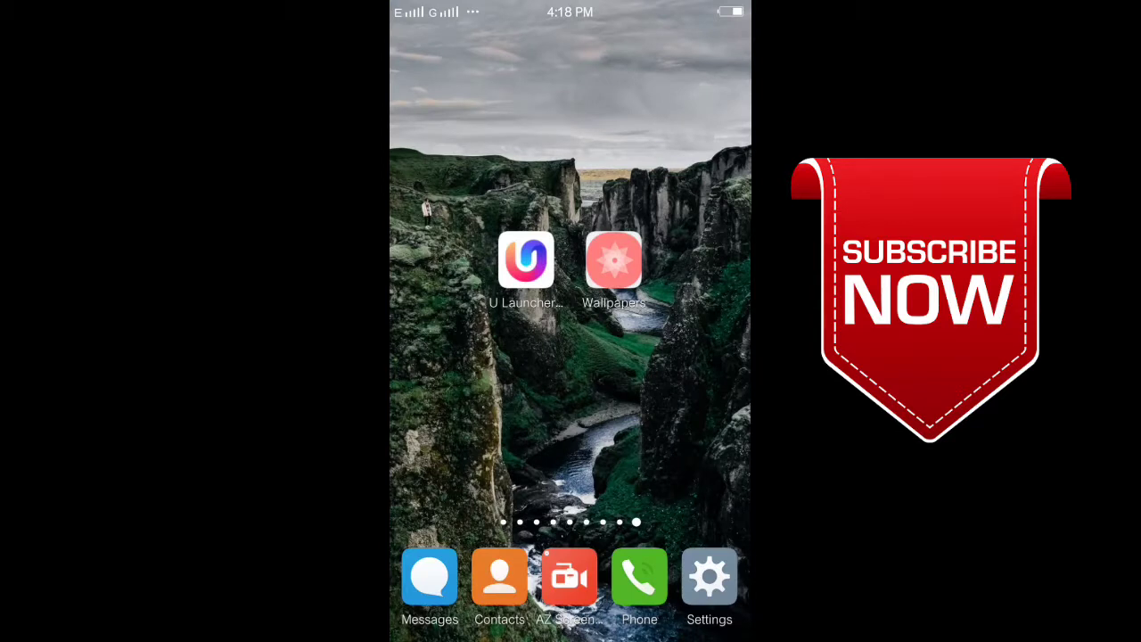
left_click_drag(445, 401, 695, 401)
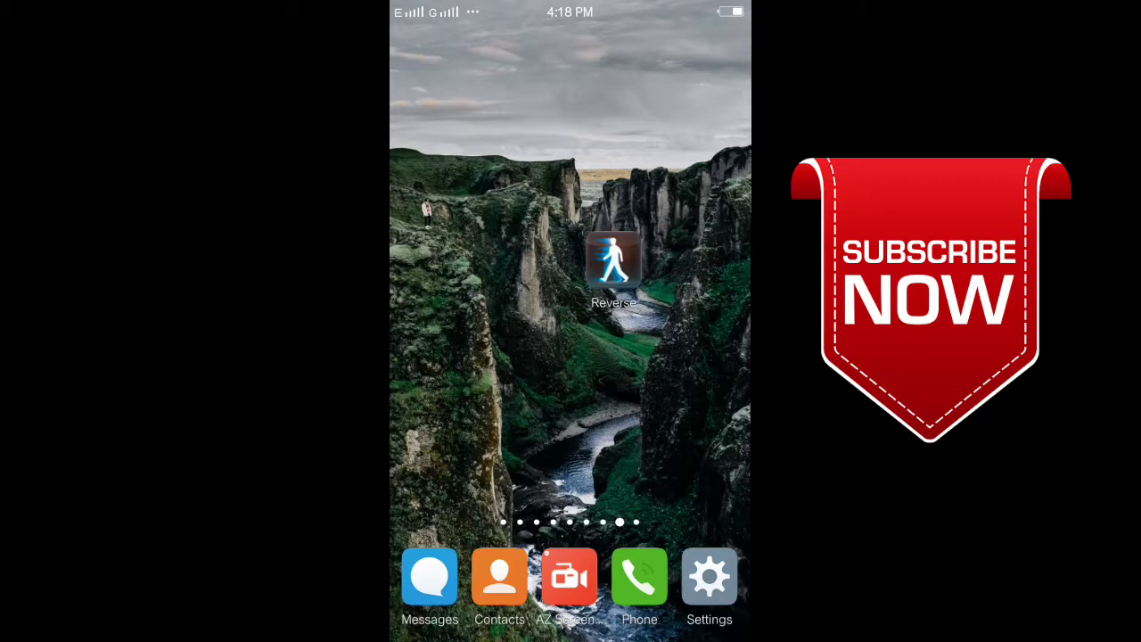
left_click_drag(695, 401, 445, 401)
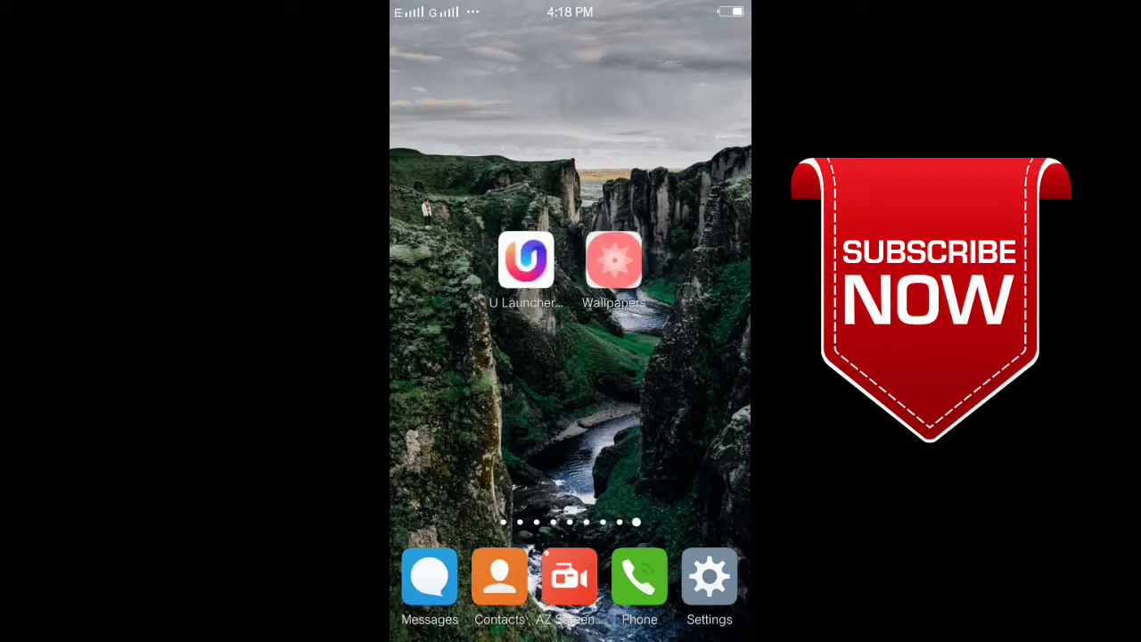